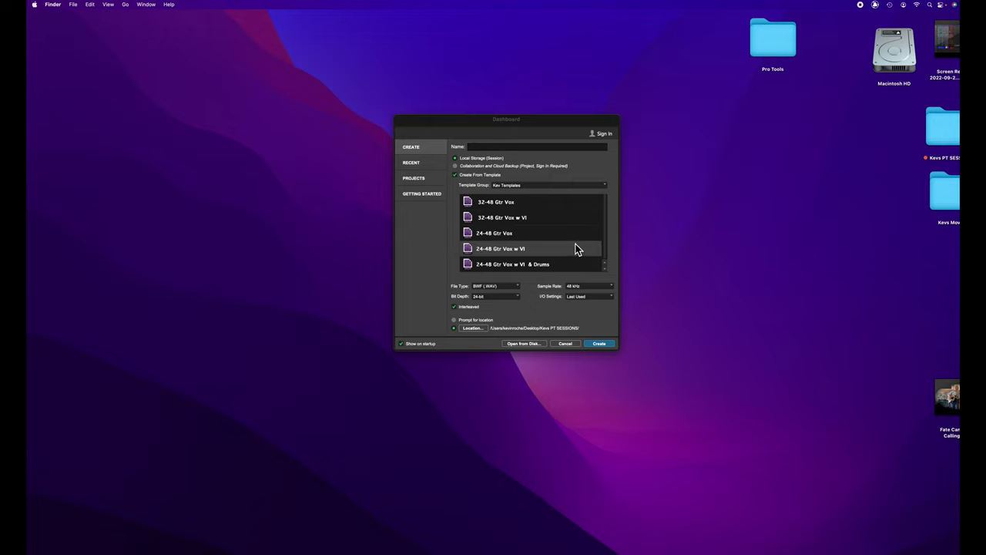
Create a new session named 'Folder Dem' from the 24-48 Gtr Vox w VI template in the Dashboard
{"action": "left_click_drag", "start_coordinate": [563, 128], "coordinate": [454, 149]}
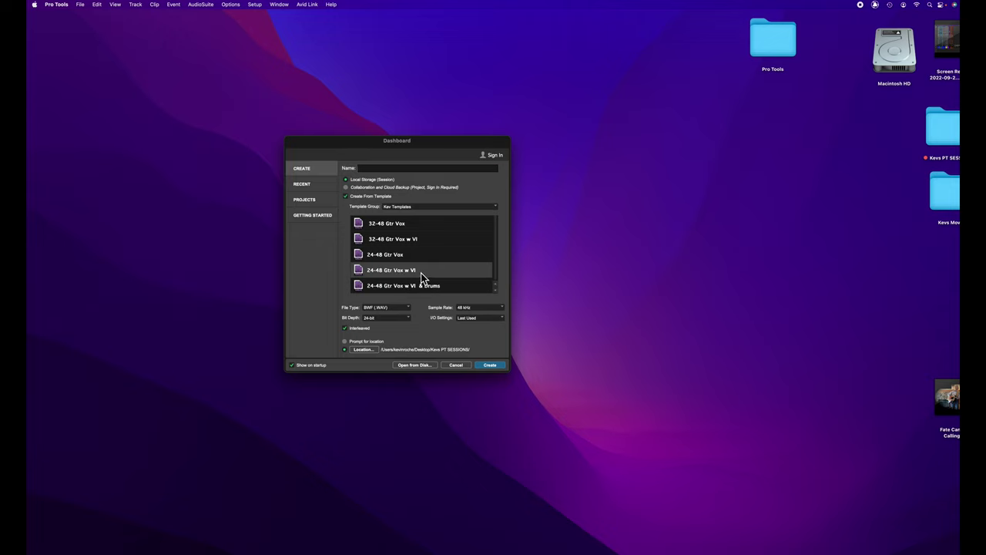
{"action": "left_click", "coordinate": [440, 274]}
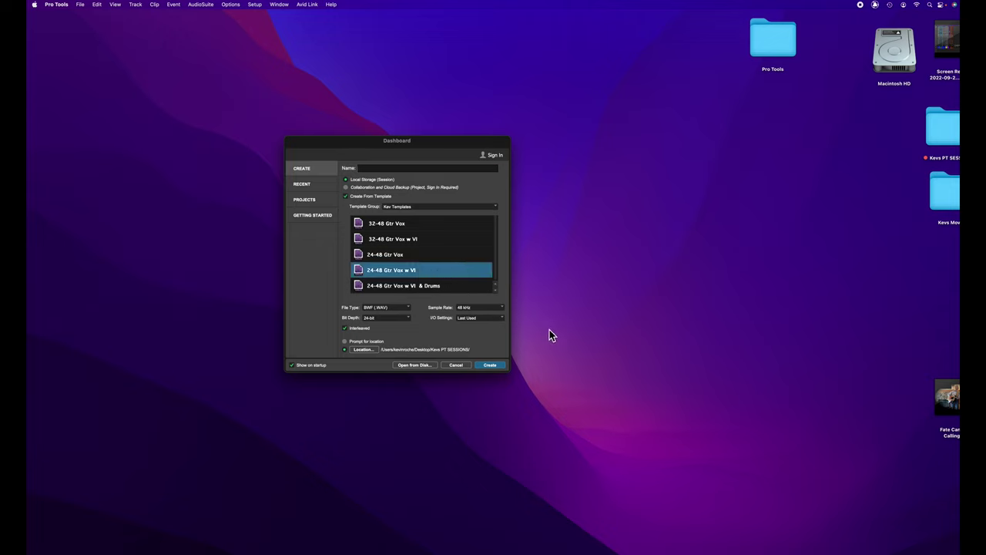
{"action": "left_click", "coordinate": [490, 364]}
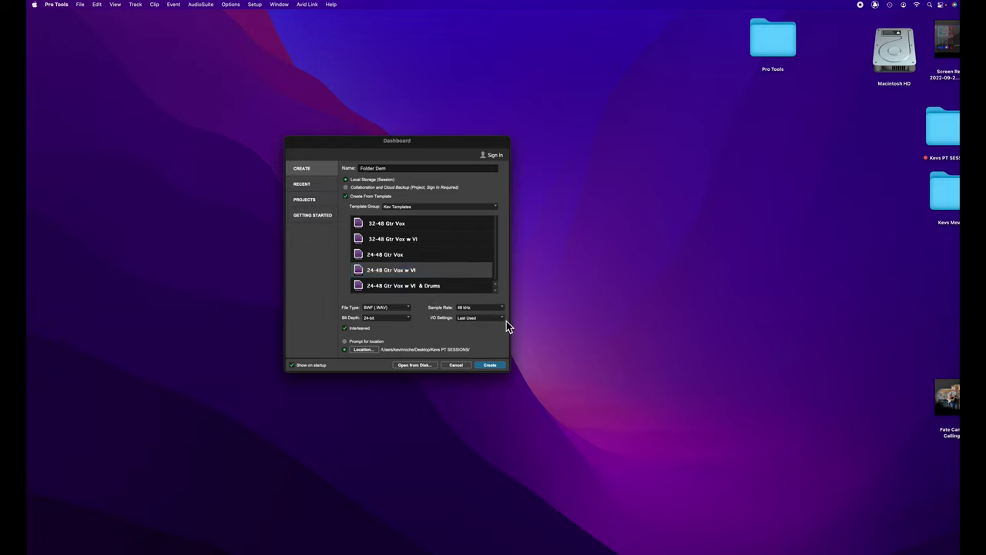
{"action": "left_click", "coordinate": [491, 366]}
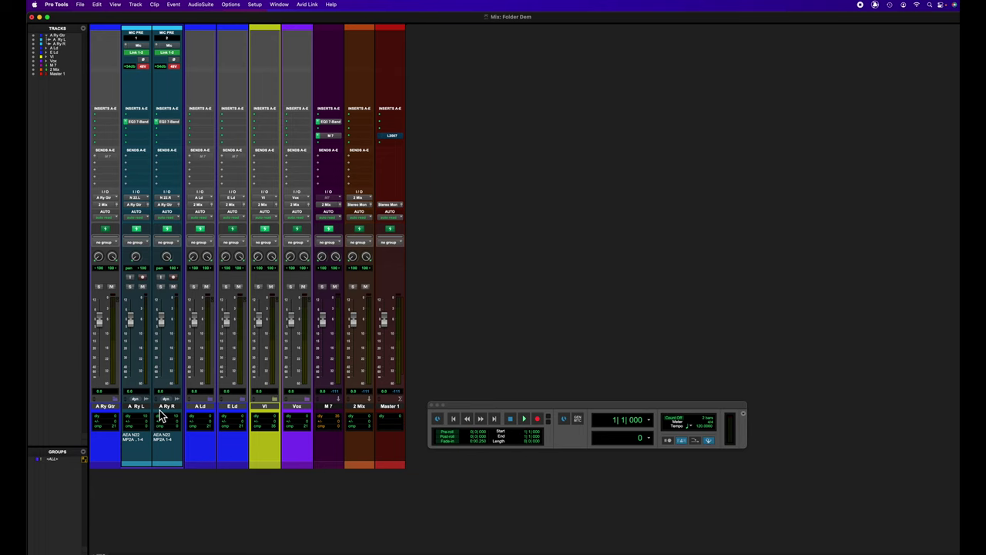
Expand the Vox folder to reveal the Ld Vox and BC Vox tracks
{"action": "left_click", "coordinate": [310, 401]}
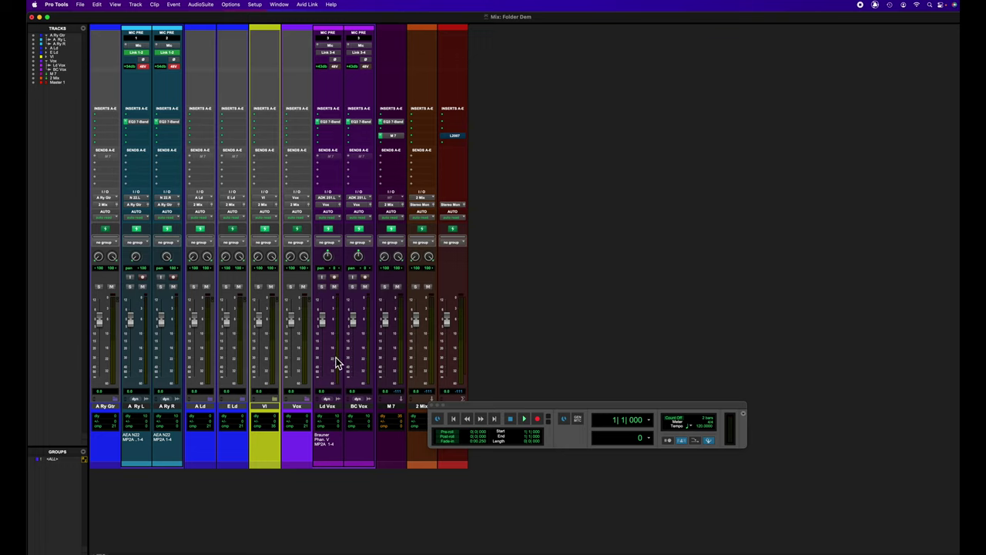
Collapse the Vox folder, then toggle the A Ry Gtr folder closed and open, leaving it expanded
{"action": "left_click", "coordinate": [311, 401]}
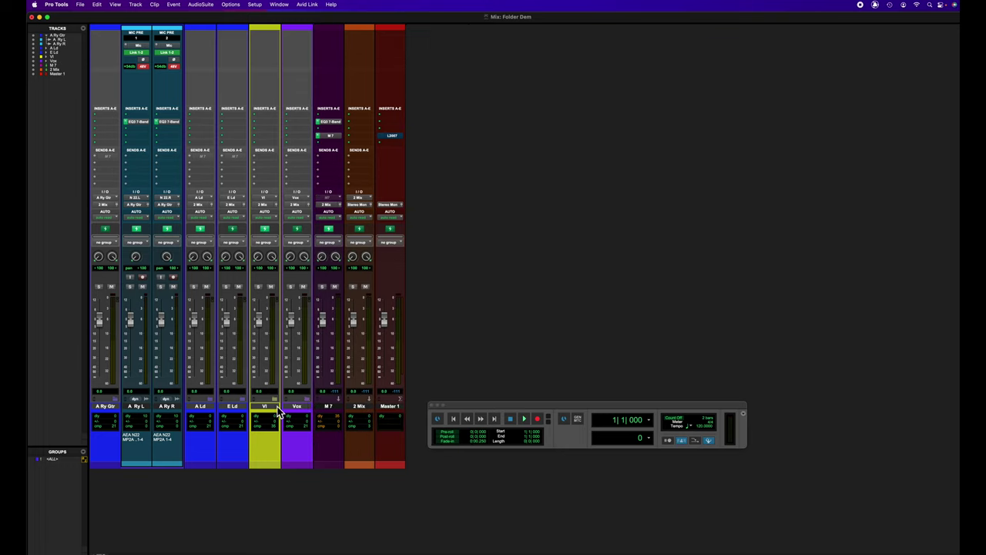
{"action": "left_click", "coordinate": [115, 402]}
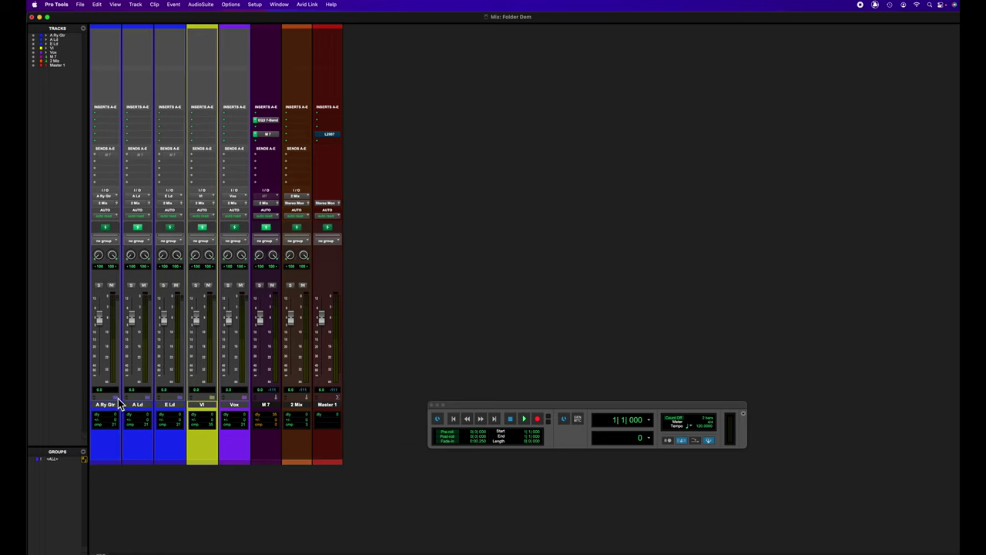
{"action": "left_click", "coordinate": [116, 402]}
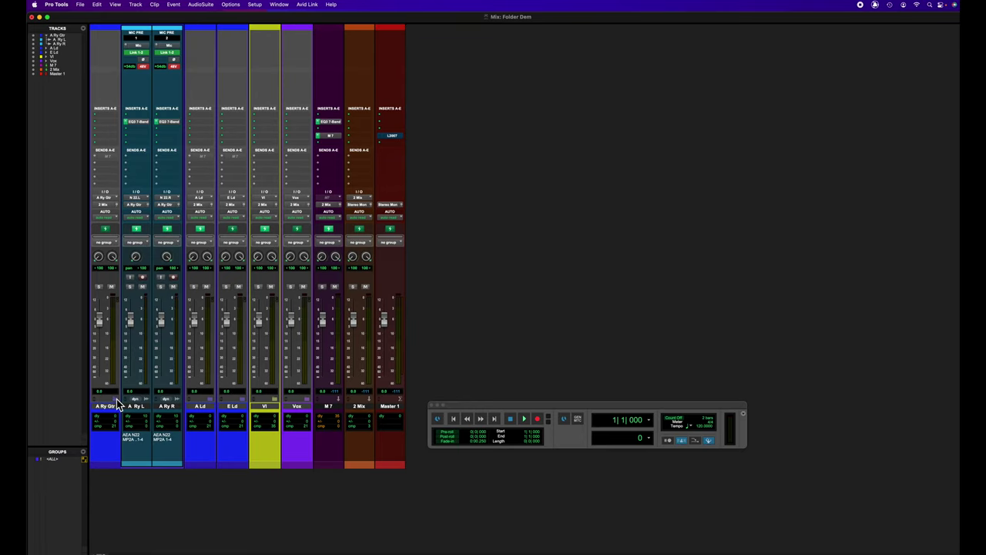
{"action": "left_click", "coordinate": [116, 402]}
{"action": "left_click", "coordinate": [116, 403]}
{"action": "left_click", "coordinate": [115, 402]}
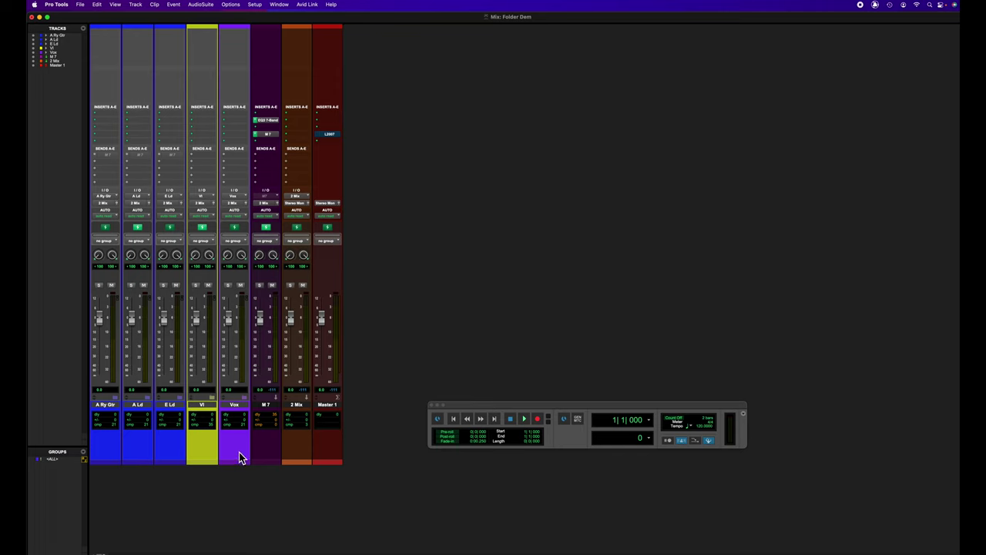
{"action": "left_click", "coordinate": [116, 404]}
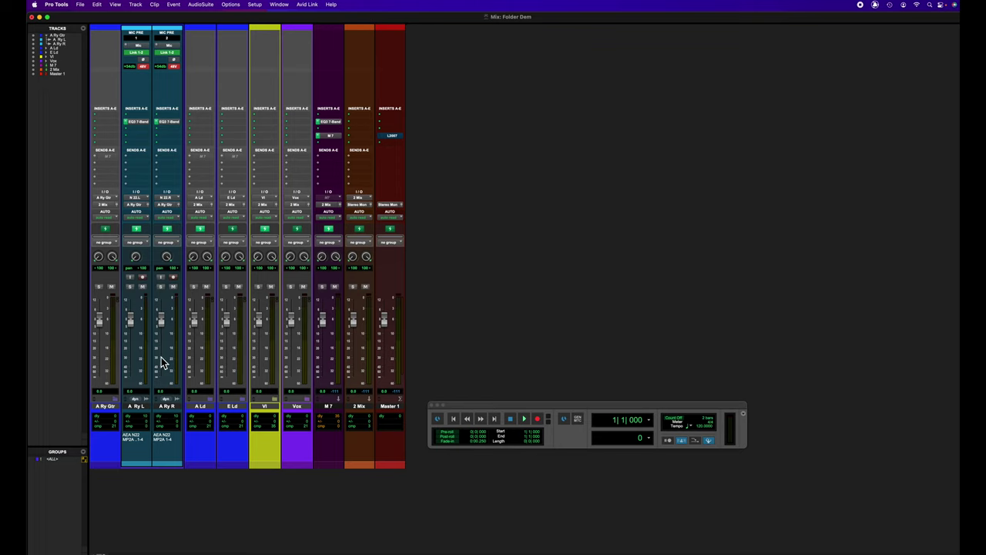
{"action": "left_click", "coordinate": [214, 406]}
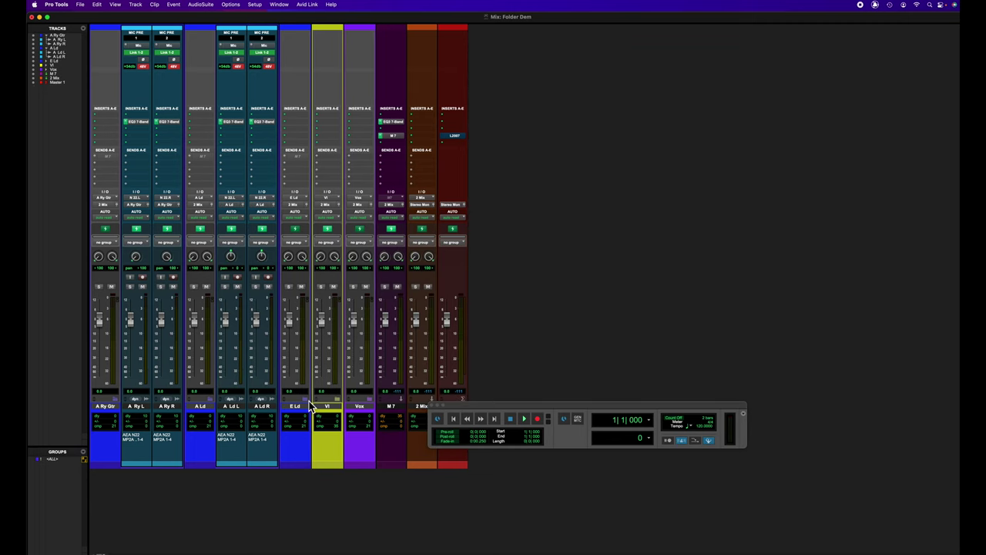
{"action": "left_click", "coordinate": [310, 407]}
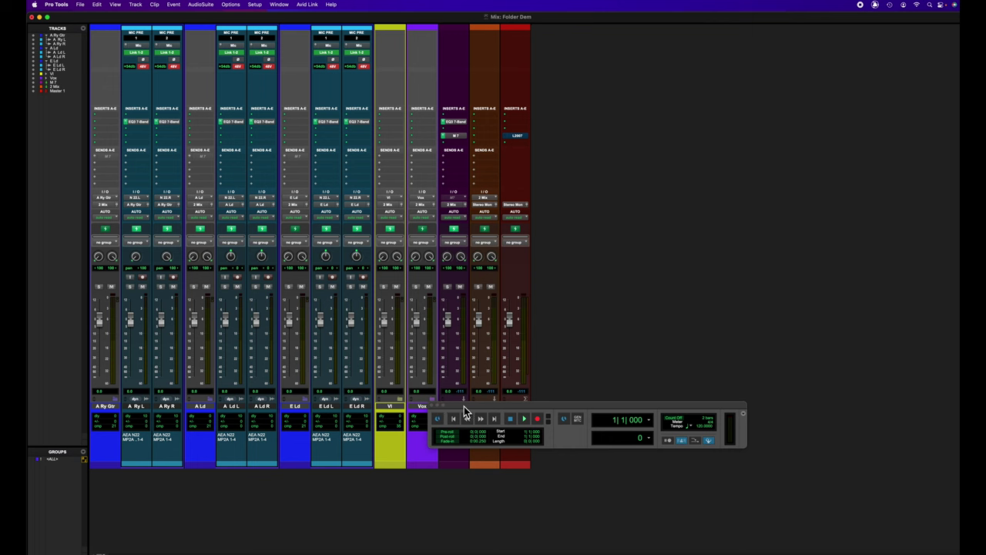
{"action": "left_click_drag", "start_coordinate": [464, 406], "coordinate": [717, 389]}
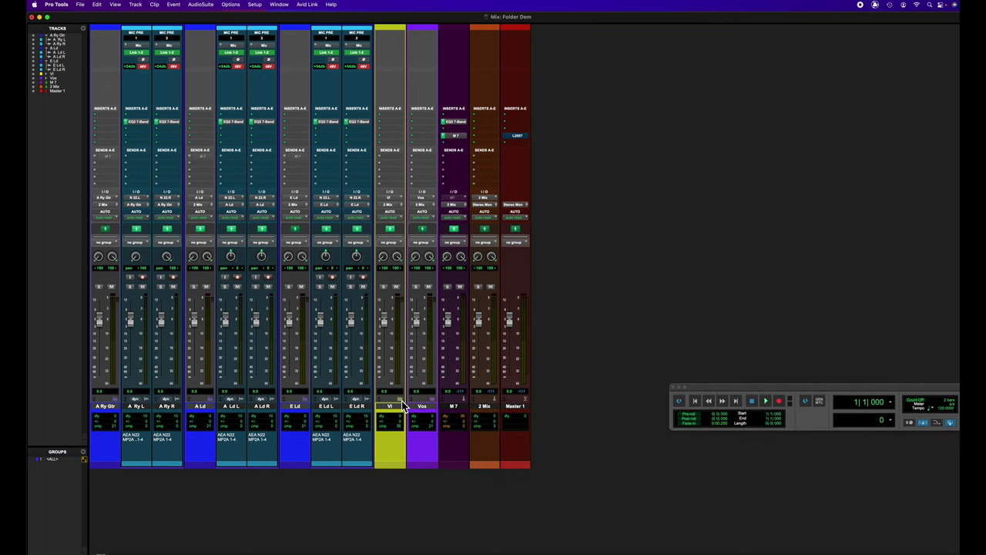
{"action": "left_click", "coordinate": [401, 406]}
{"action": "left_click", "coordinate": [547, 406]}
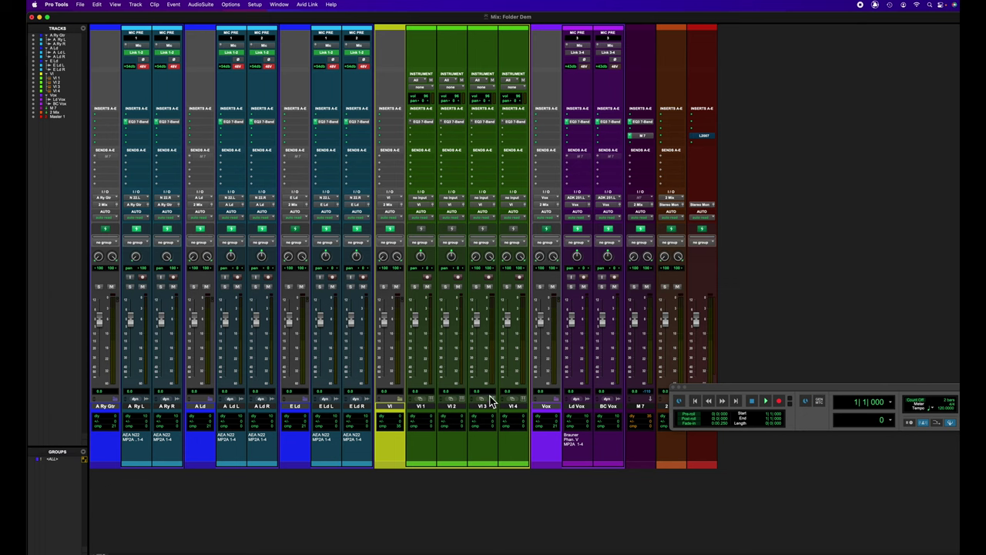
{"action": "left_click", "coordinate": [560, 406]}
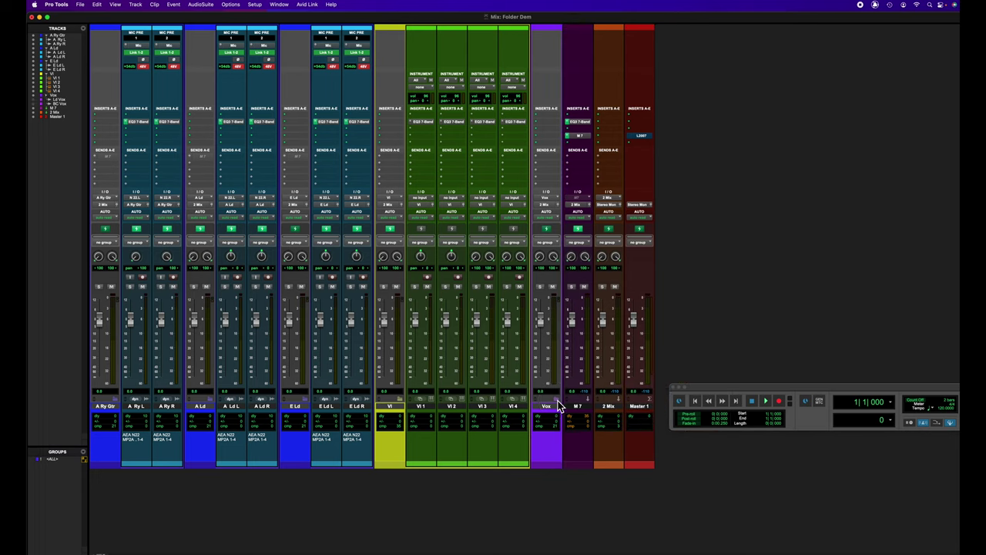
{"action": "left_click", "coordinate": [403, 399]}
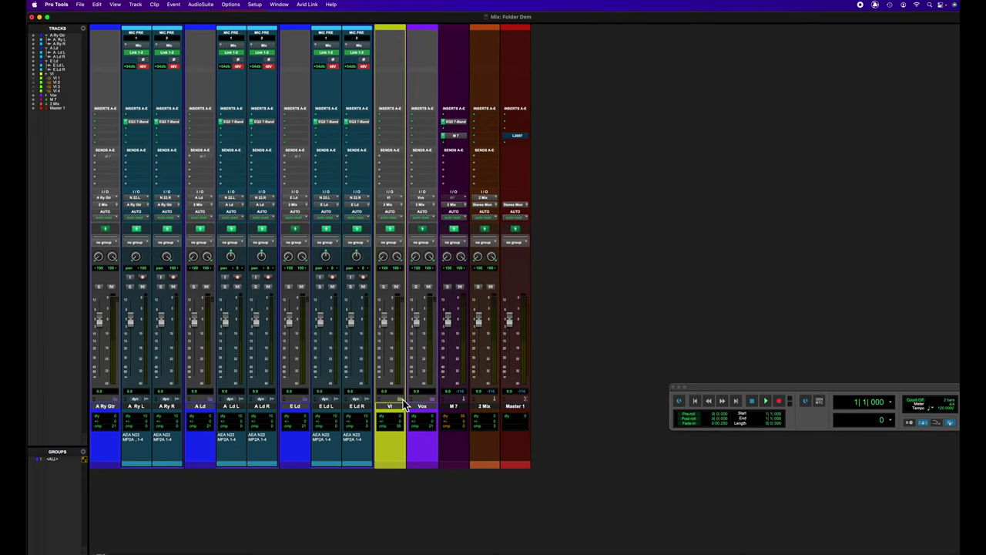
{"action": "left_click", "coordinate": [308, 400]}
{"action": "left_click", "coordinate": [211, 400]}
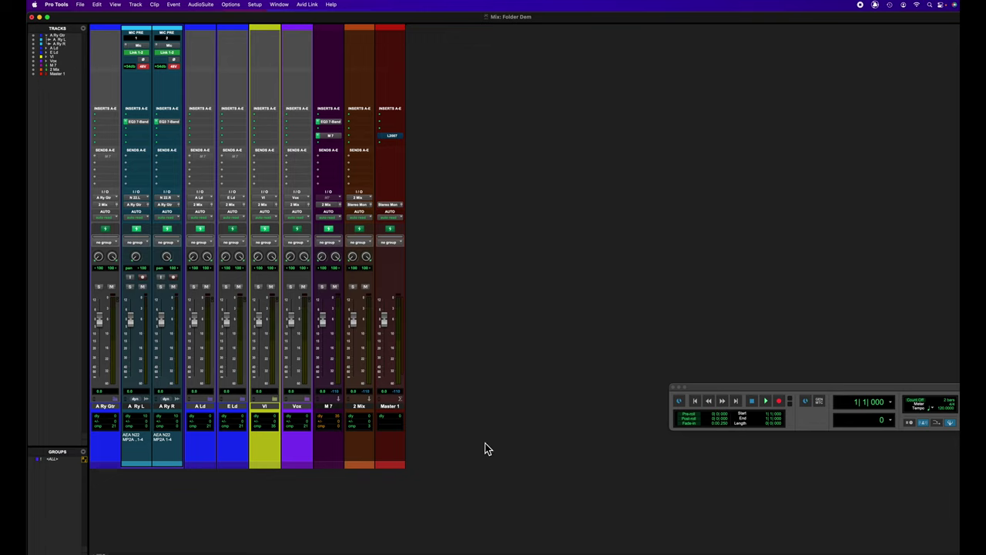
Record-arm A Ry L and A Ry R and move the Transport window beneath the mixer strips
{"action": "left_click", "coordinate": [142, 278]}
{"action": "left_click", "coordinate": [174, 278]}
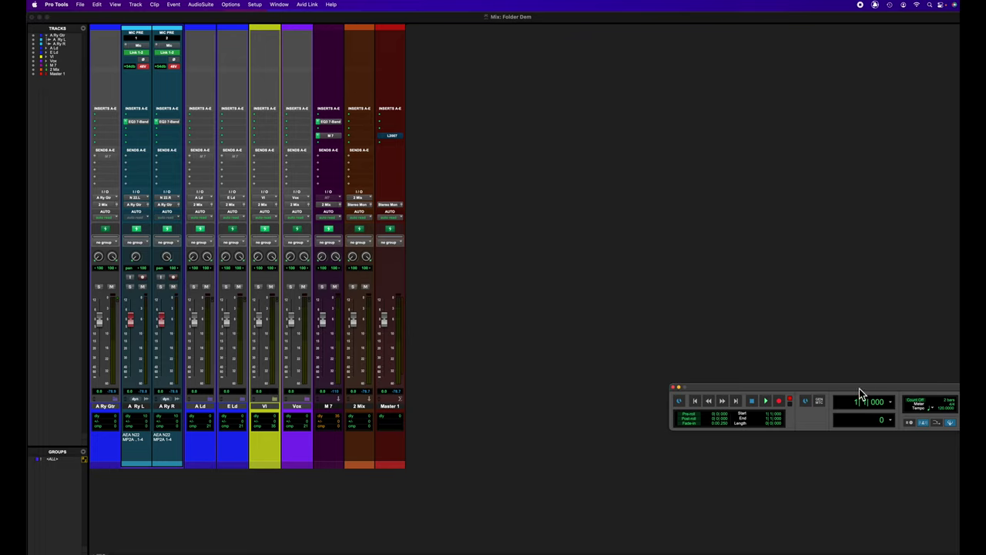
{"action": "left_click_drag", "start_coordinate": [859, 388], "coordinate": [565, 498]}
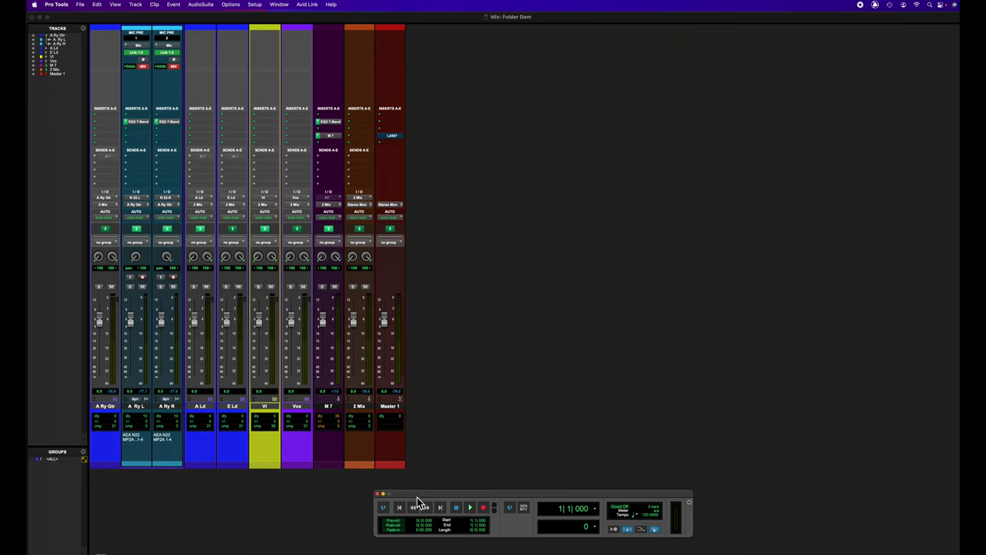
{"action": "left_click_drag", "start_coordinate": [416, 494], "coordinate": [375, 497]}
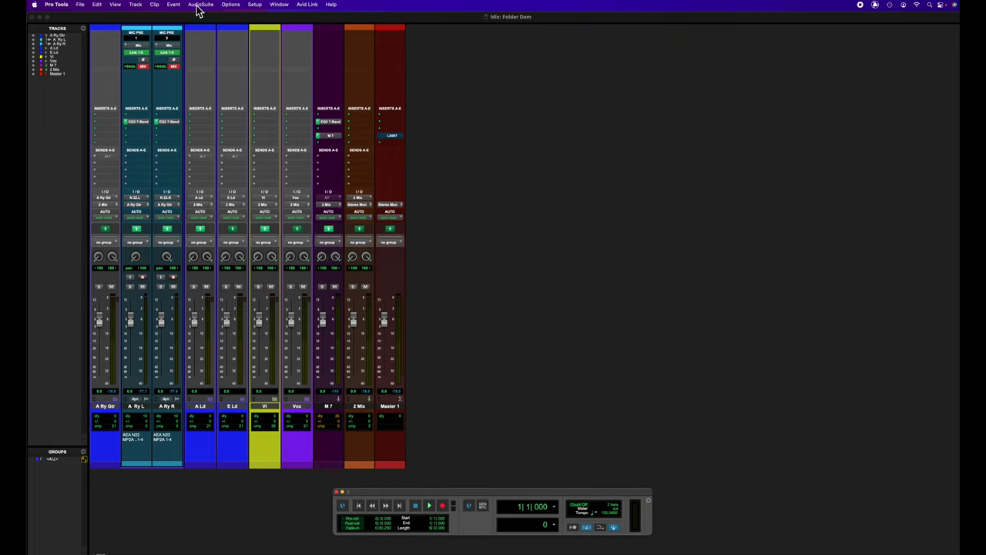
Open Track > New and set the first row to instrument tracks
{"action": "left_click", "coordinate": [137, 6]}
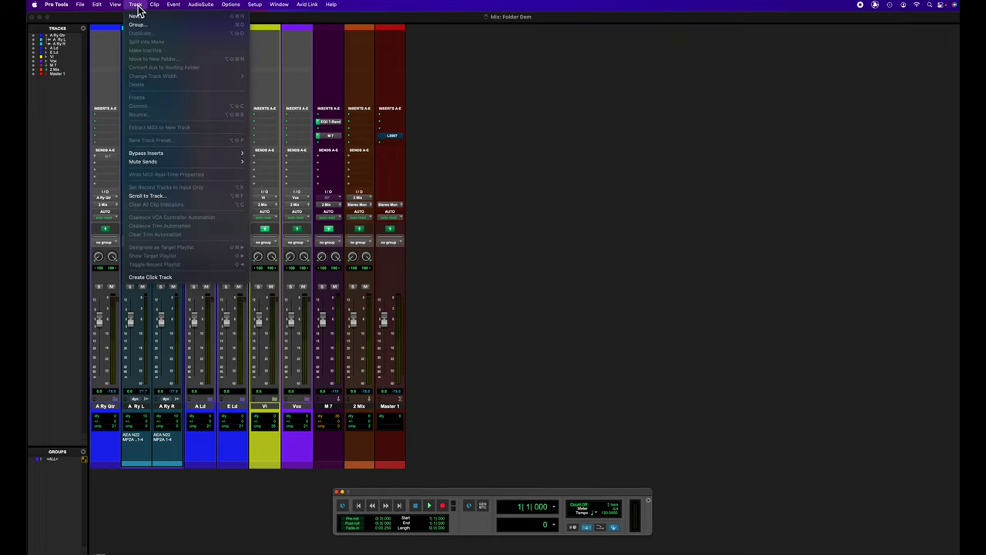
{"action": "left_click", "coordinate": [137, 16]}
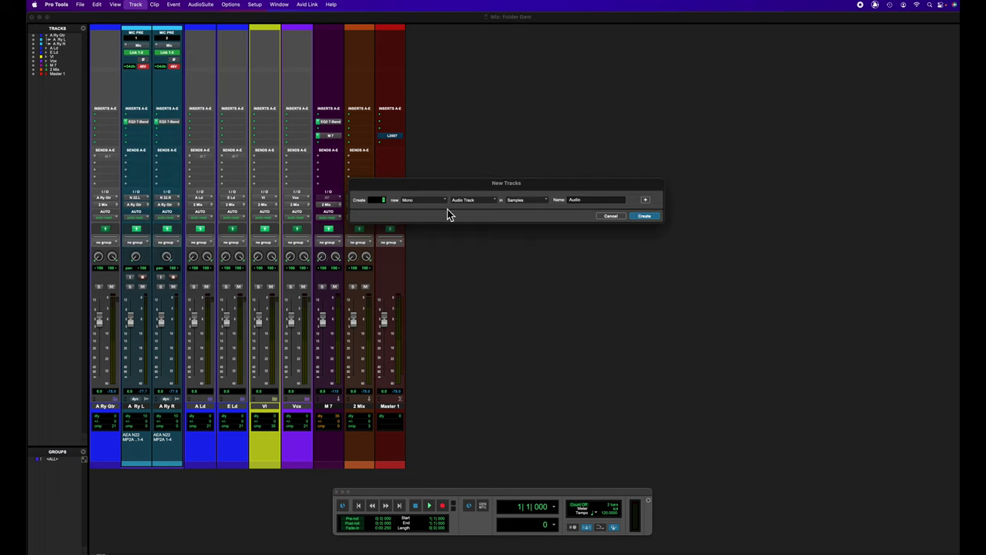
{"action": "left_click_drag", "start_coordinate": [455, 209], "coordinate": [523, 245]}
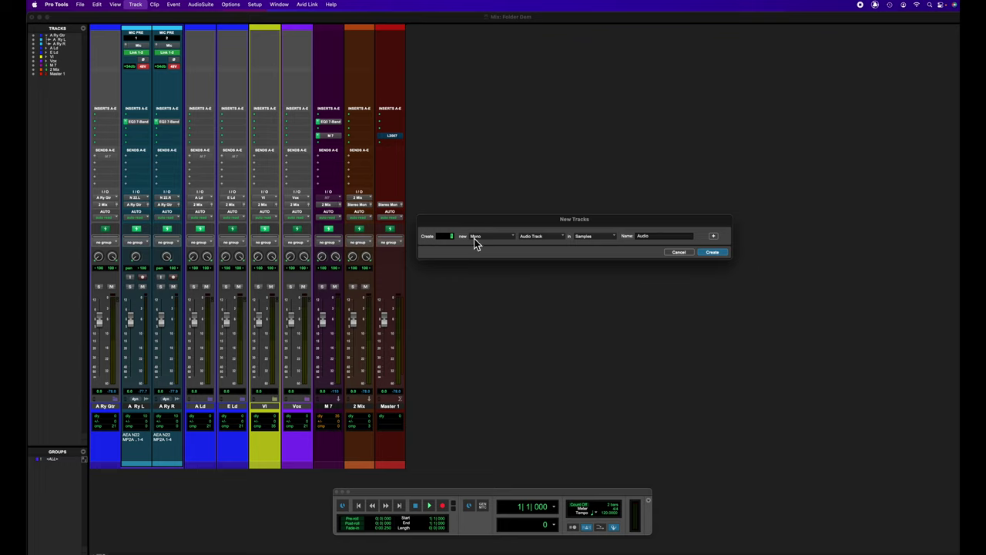
{"action": "left_click", "coordinate": [563, 238]}
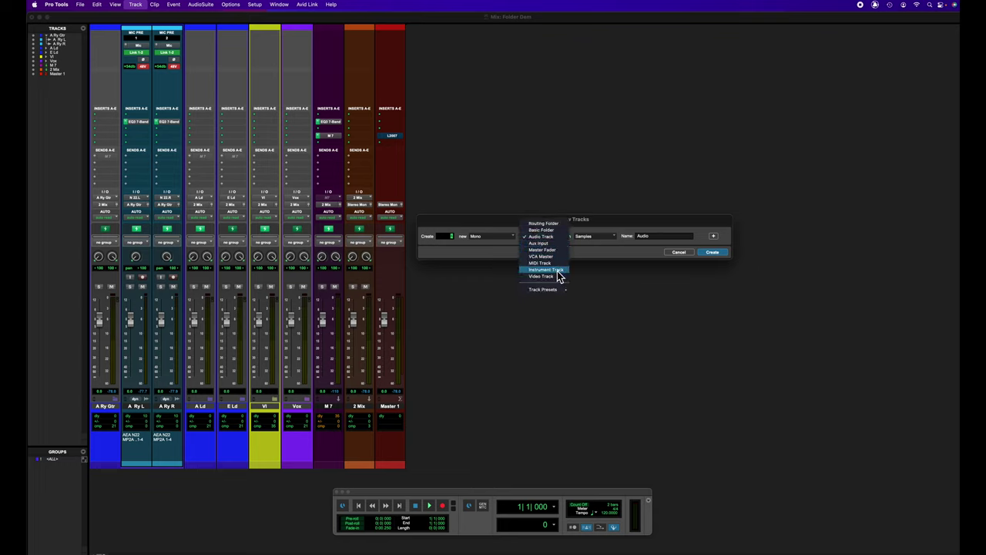
{"action": "left_click", "coordinate": [545, 269]}
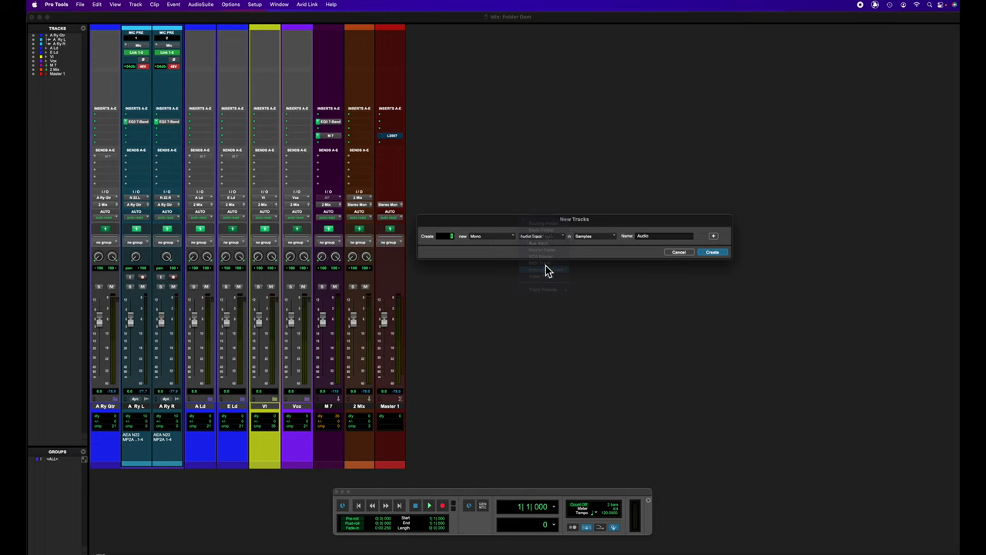
Add a second row of stereo instrument tracks and create Inst 1 through Inst 6
{"action": "left_click", "coordinate": [714, 236]}
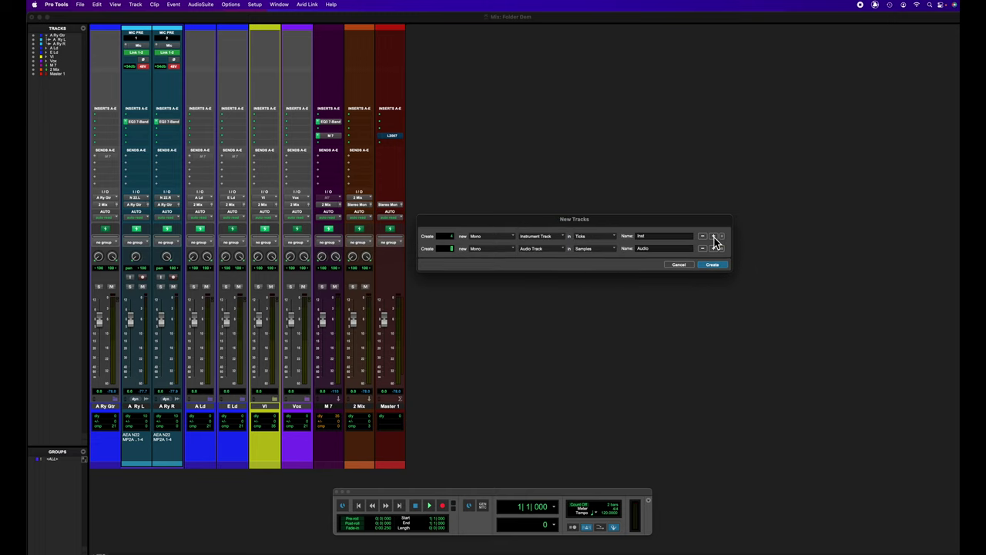
{"action": "left_click", "coordinate": [515, 249]}
{"action": "left_click", "coordinate": [501, 261]}
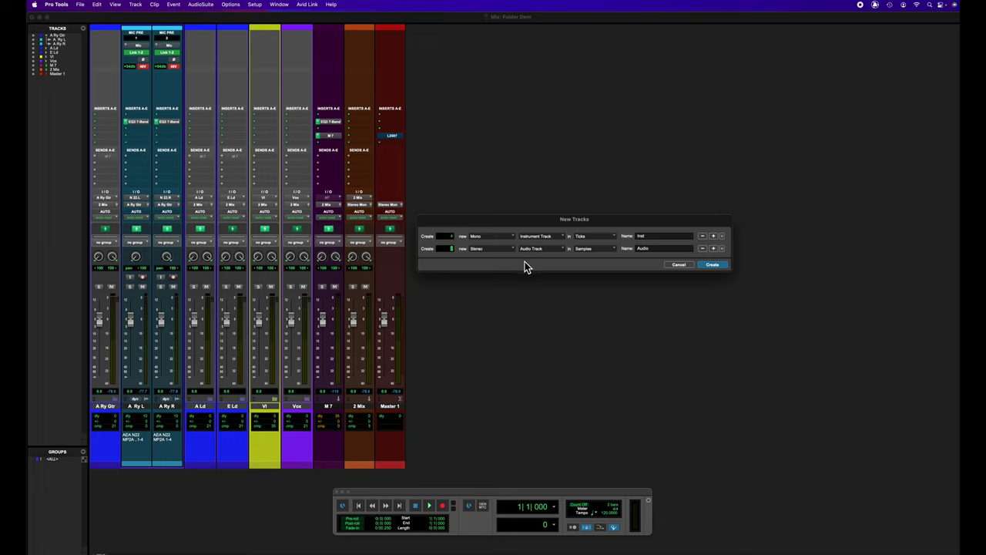
{"action": "left_click", "coordinate": [564, 250]}
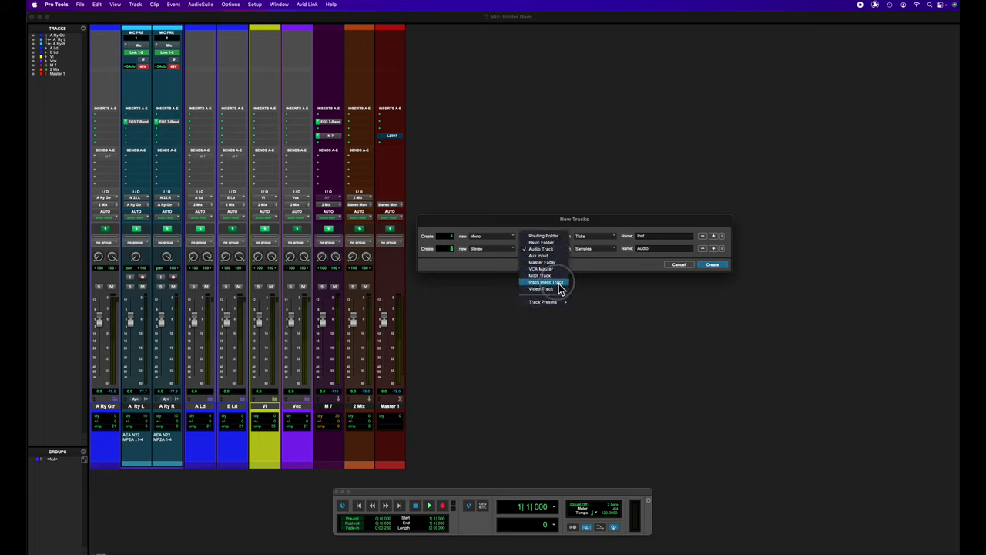
{"action": "left_click", "coordinate": [558, 284]}
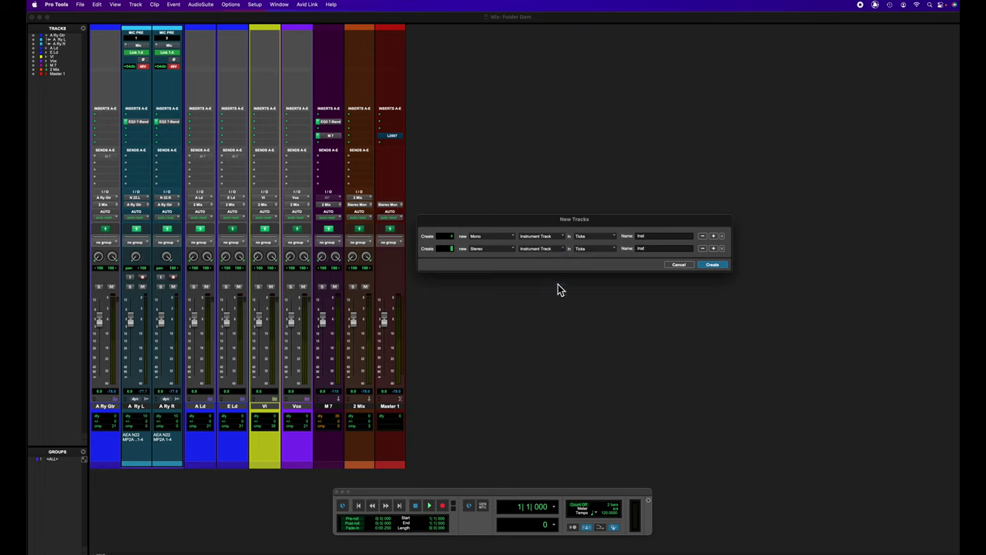
{"action": "left_click", "coordinate": [713, 265]}
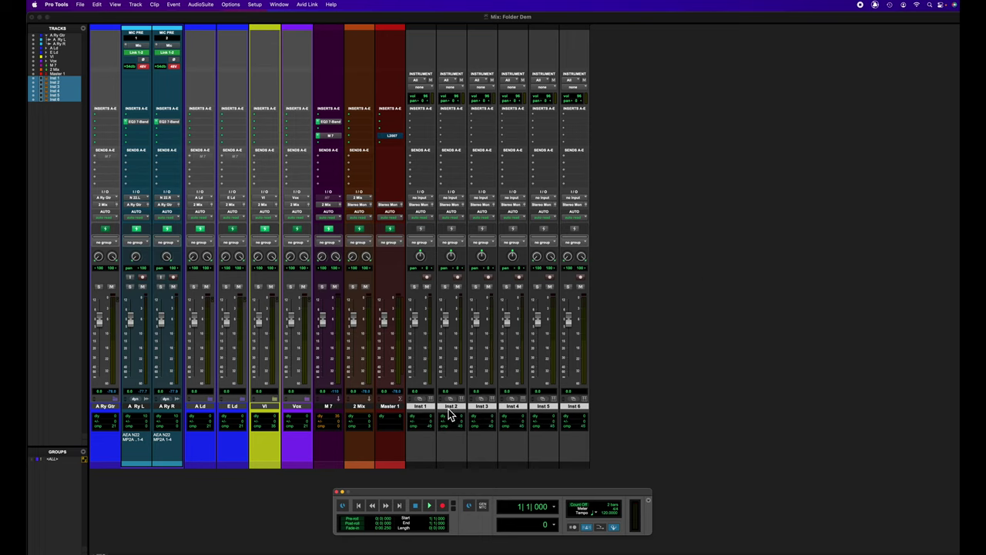
{"action": "left_click", "coordinate": [135, 5]}
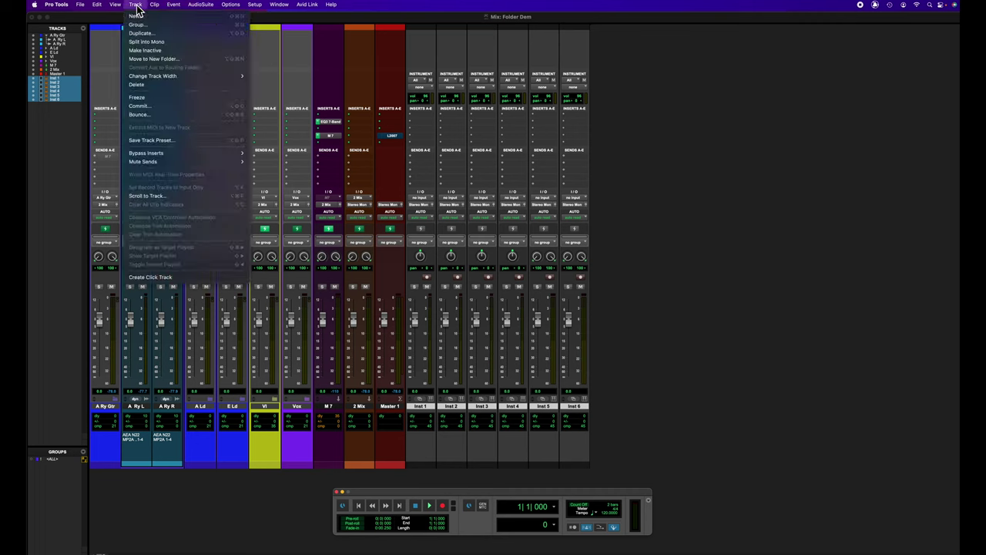
{"action": "left_click", "coordinate": [139, 16]}
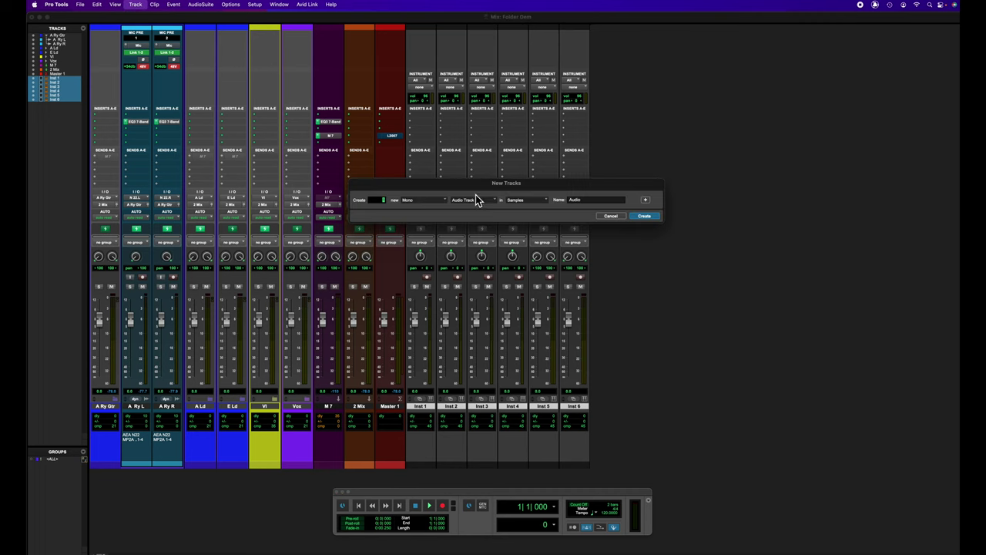
{"action": "left_click", "coordinate": [496, 202]}
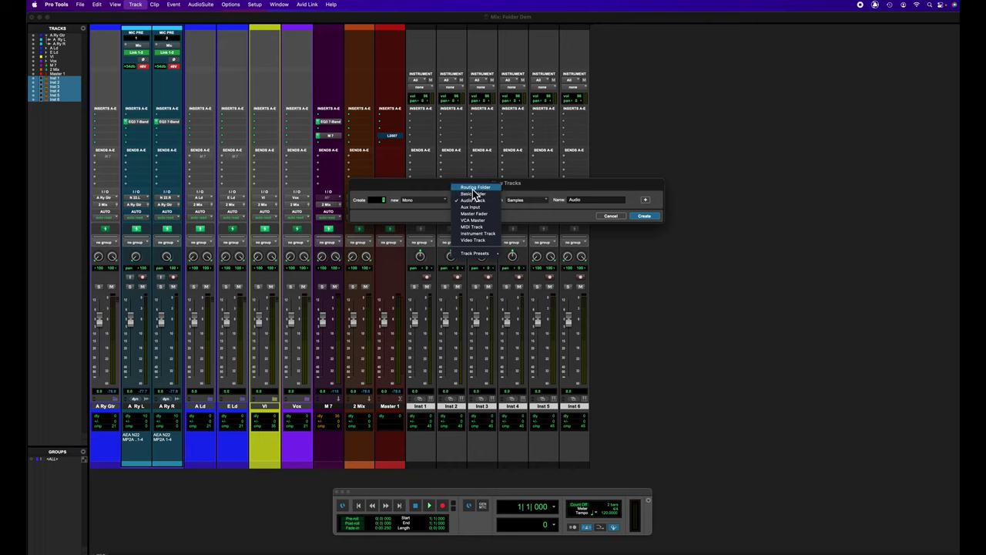
{"action": "left_click", "coordinate": [616, 218]}
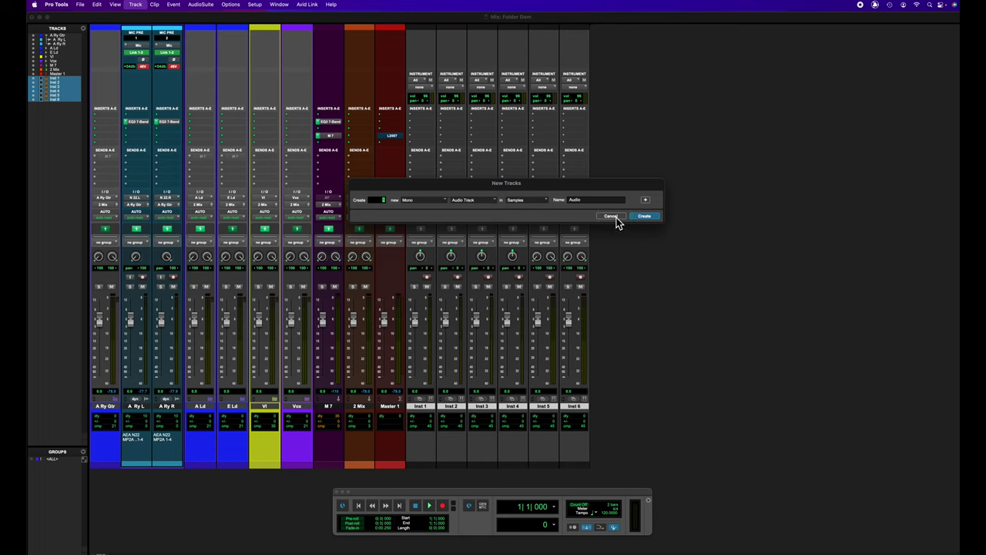
{"action": "left_click", "coordinate": [615, 217]}
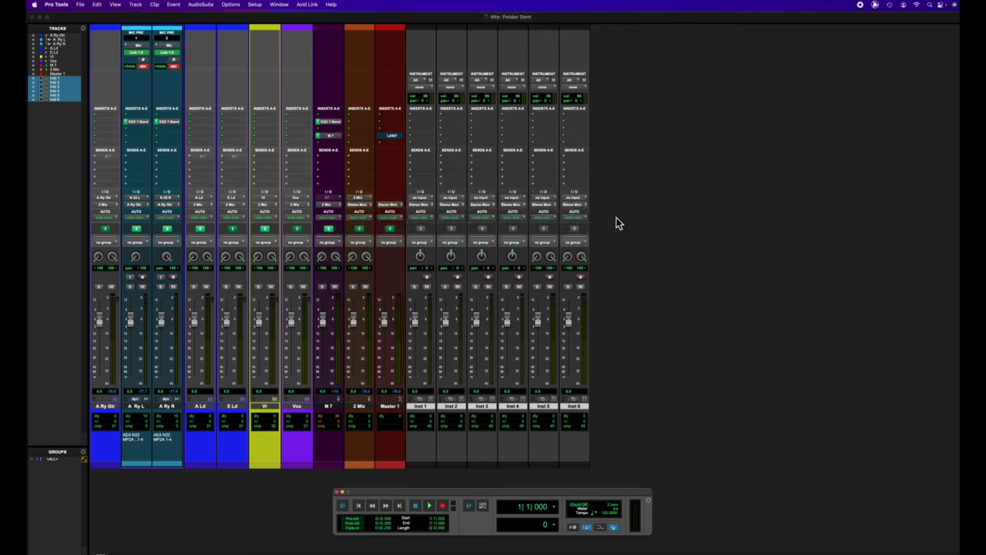
{"action": "left_click", "coordinate": [481, 407]}
Move Inst 1–6 via Move to > New Folder into a routing folder named 'Drums'
{"action": "right_click", "coordinate": [482, 407]}
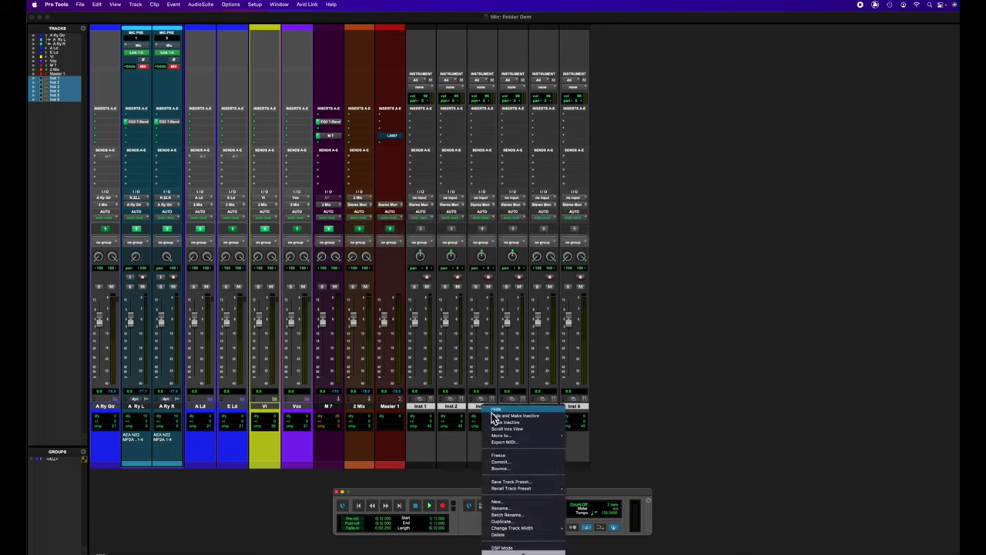
{"action": "mouse_move", "coordinate": [503, 437]}
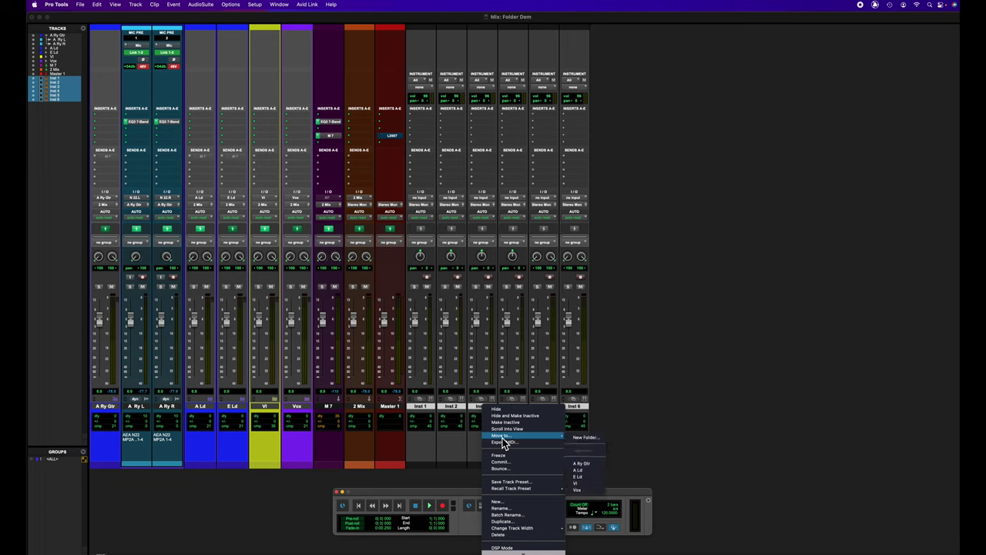
{"action": "left_click", "coordinate": [584, 438]}
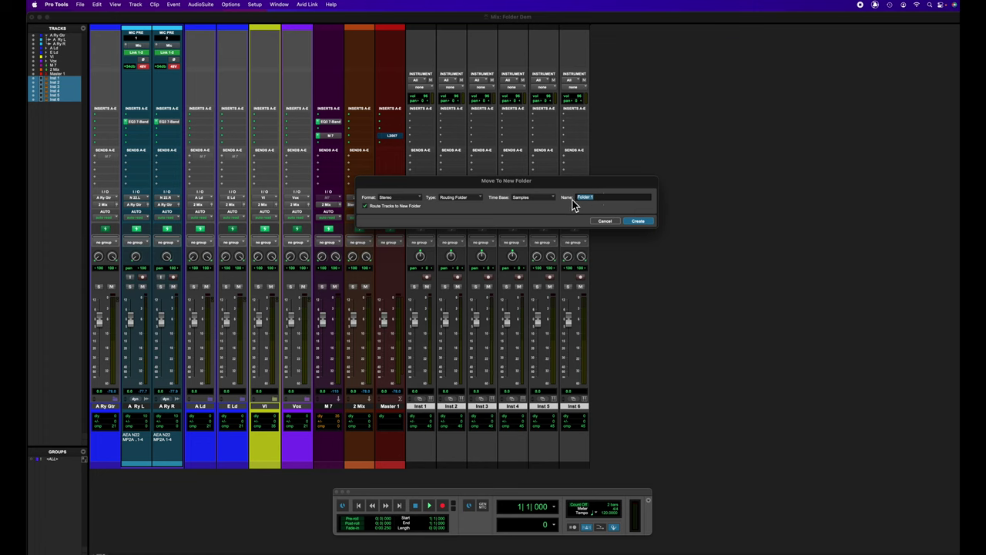
{"action": "left_click", "coordinate": [482, 198]}
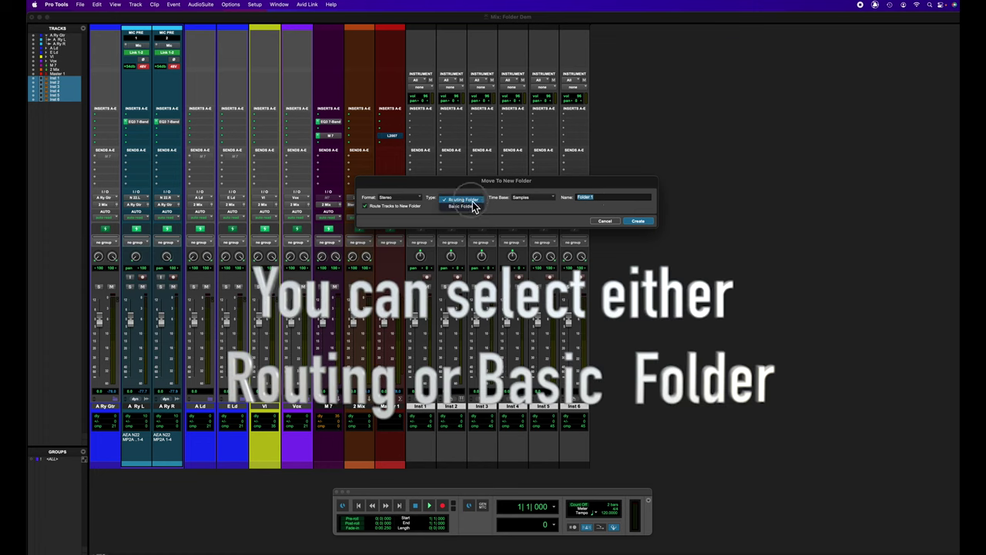
{"action": "left_click", "coordinate": [472, 201]}
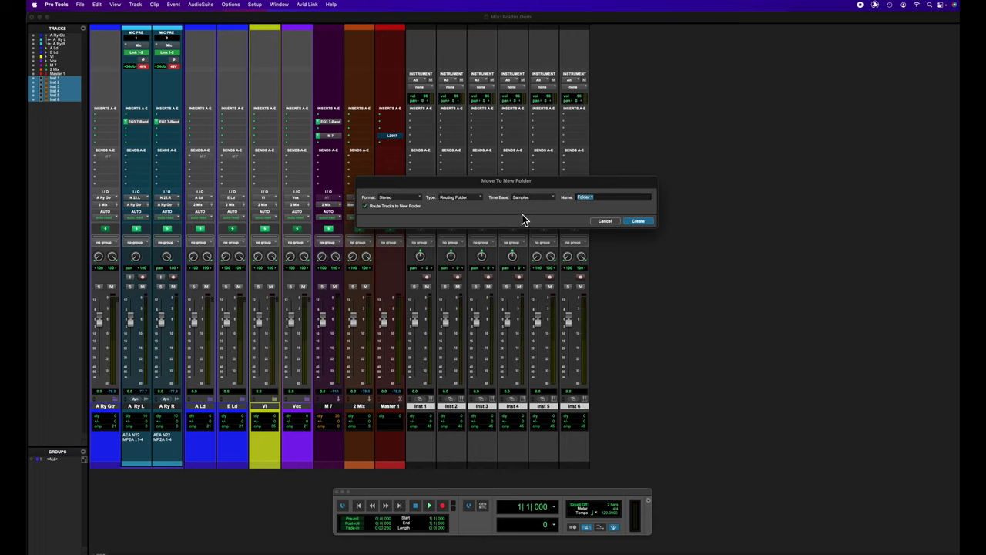
{"action": "left_click_drag", "start_coordinate": [599, 198], "coordinate": [575, 202]}
{"action": "left_click", "coordinate": [639, 223]}
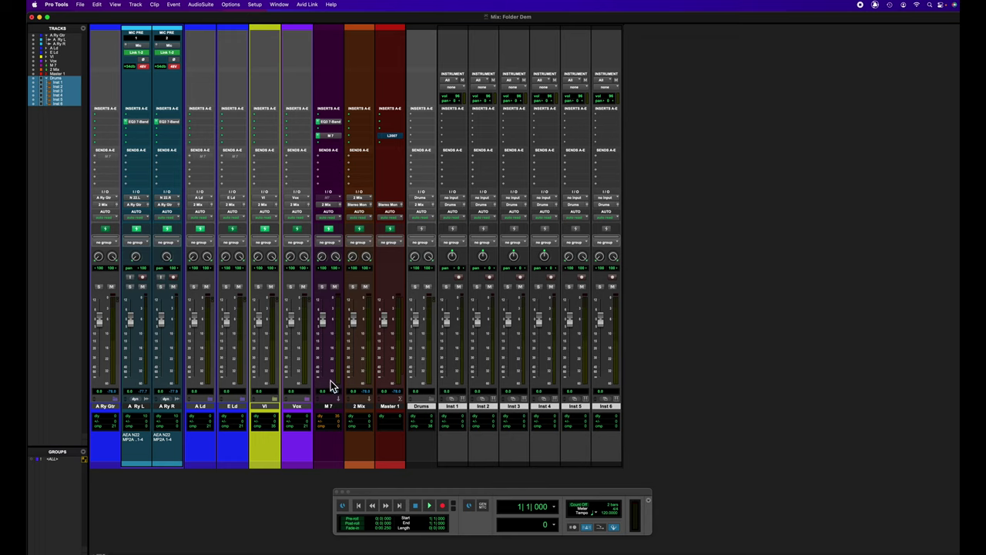
Insert a compressor plug-in on the 2 Mix strip and close its window
{"action": "left_click", "coordinate": [359, 128]}
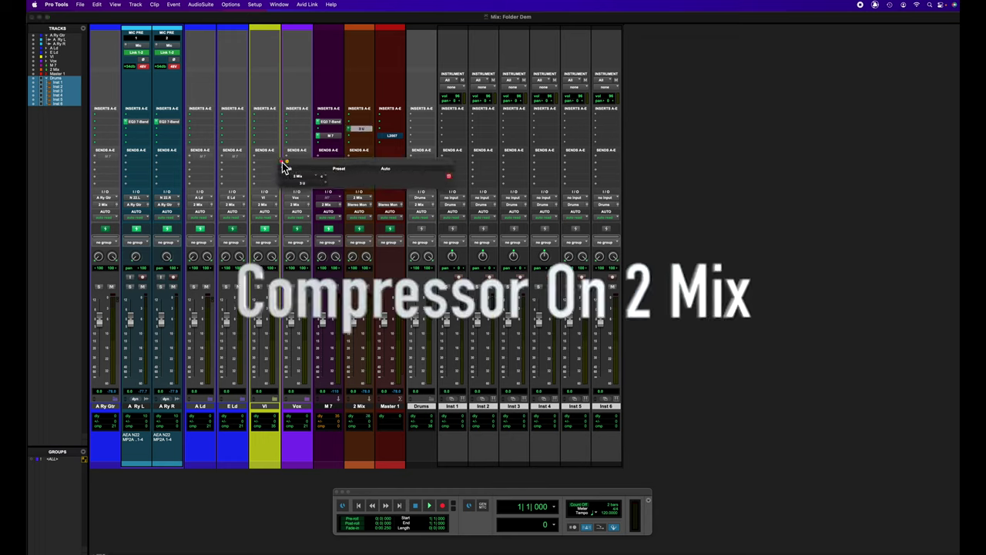
{"action": "left_click", "coordinate": [282, 165]}
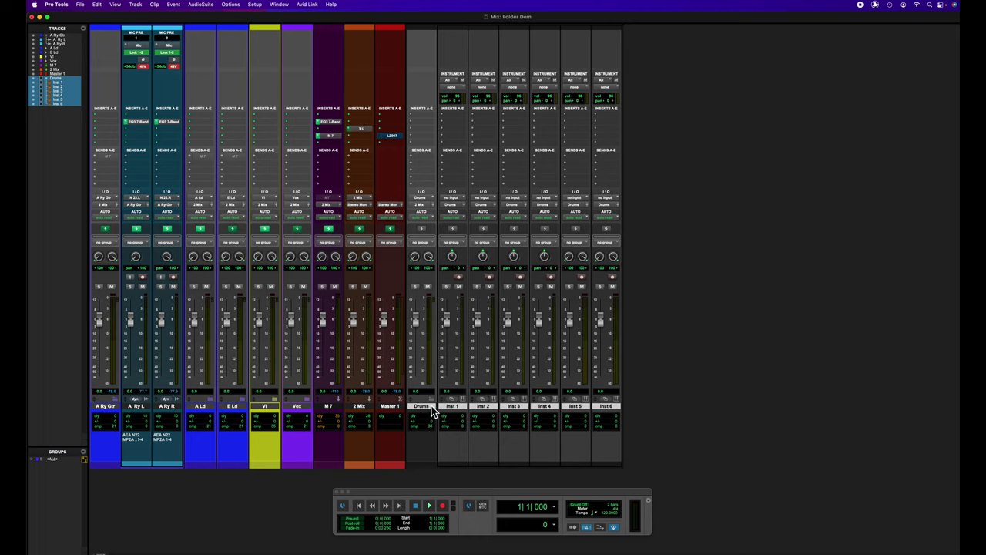
Colour the Drums folder and its Inst tracks brown
{"action": "double_click", "coordinate": [486, 465]}
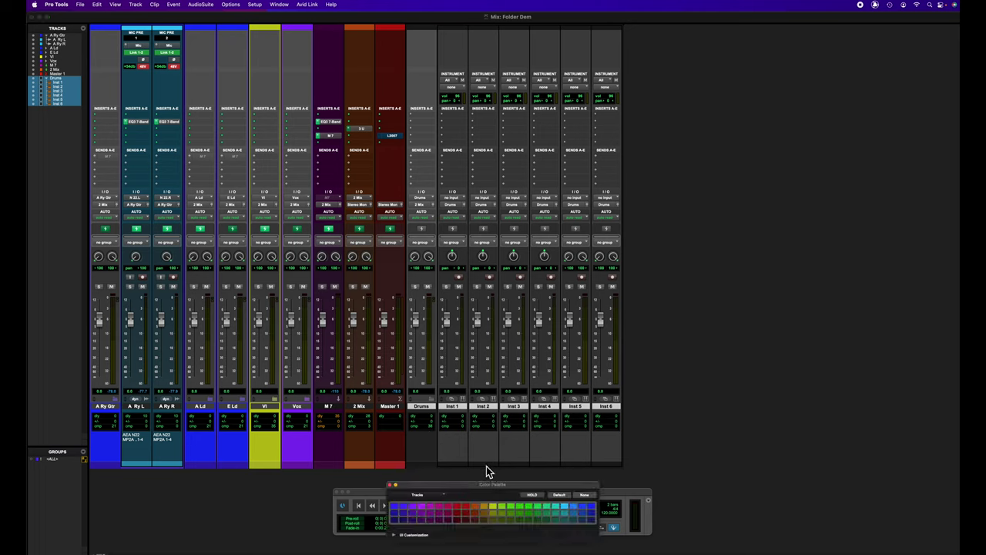
{"action": "left_click", "coordinate": [482, 522]}
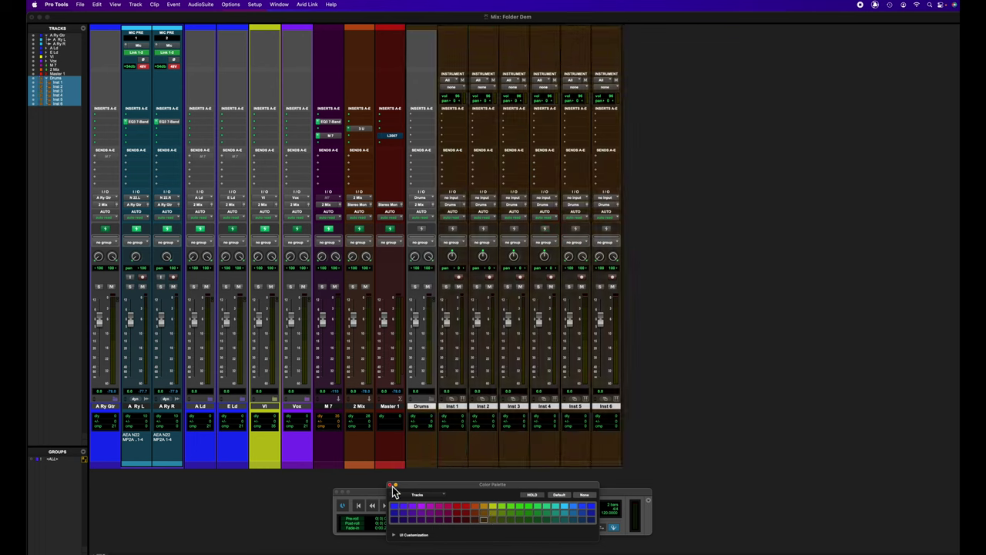
{"action": "left_click", "coordinate": [391, 485]}
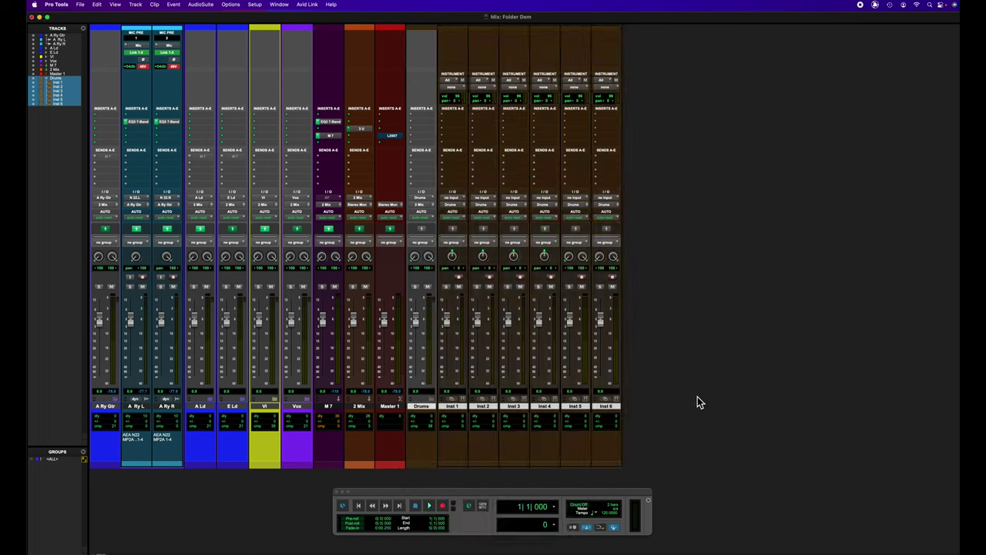
Collapse the Drums folder and place it between the VI and Vox strips
{"action": "left_click", "coordinate": [424, 406]}
{"action": "left_click_drag", "start_coordinate": [425, 406], "coordinate": [301, 414]}
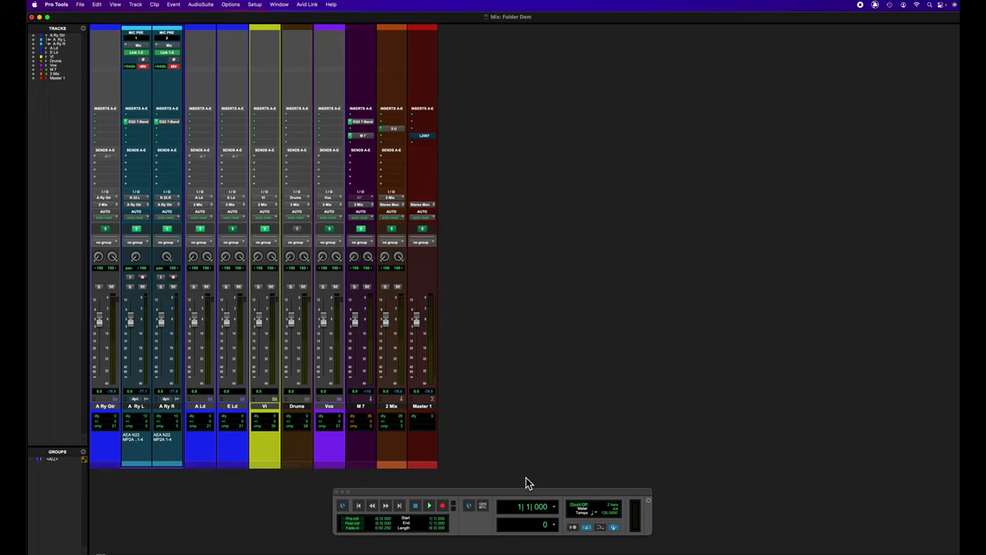
{"action": "left_click_drag", "start_coordinate": [525, 491], "coordinate": [411, 487]}
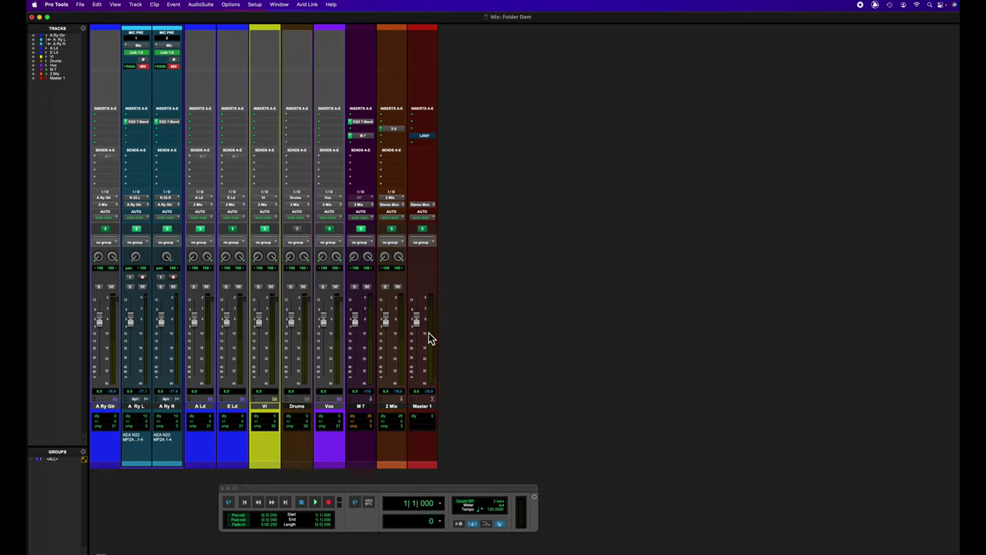
Choose File > Save As Template to begin saving the session as a template
{"action": "left_click", "coordinate": [81, 5]}
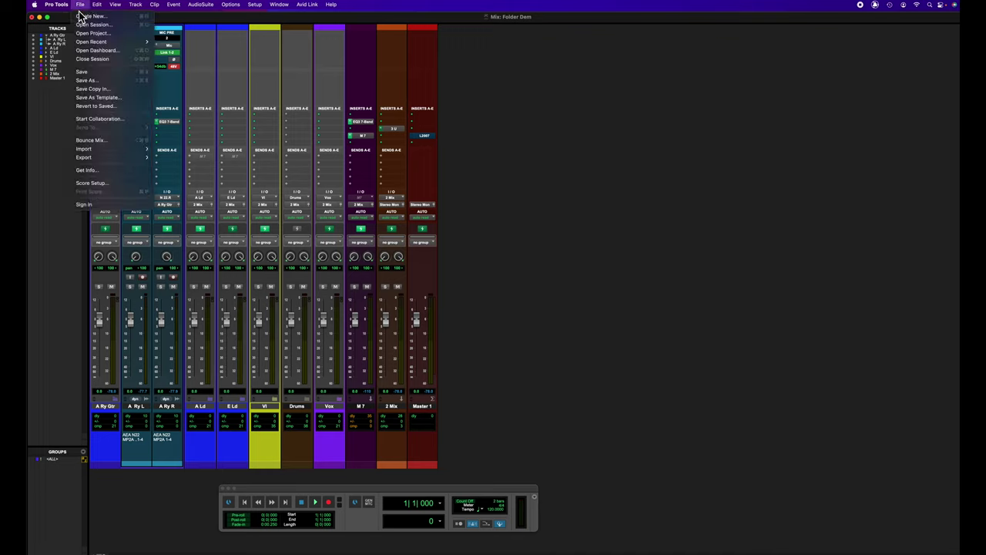
{"action": "left_click", "coordinate": [89, 97]}
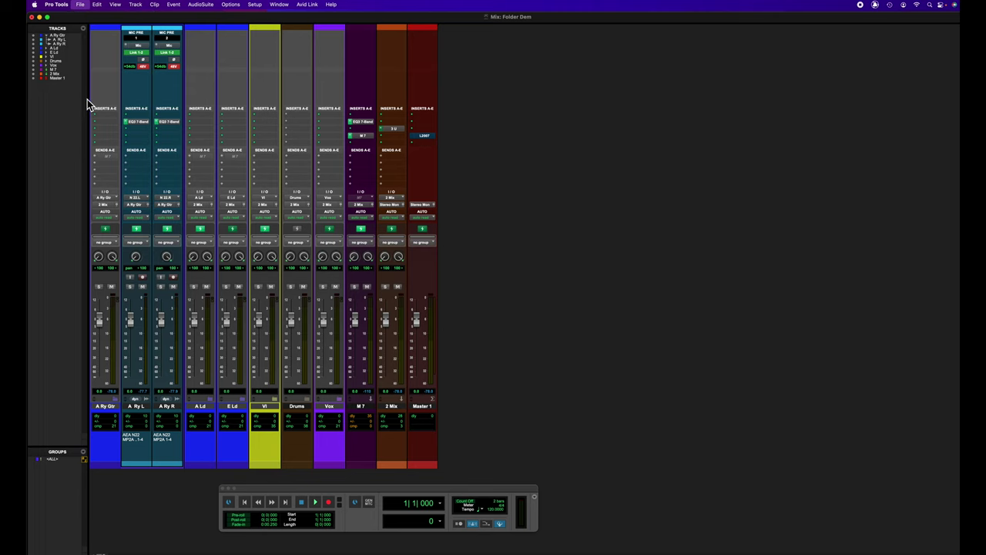